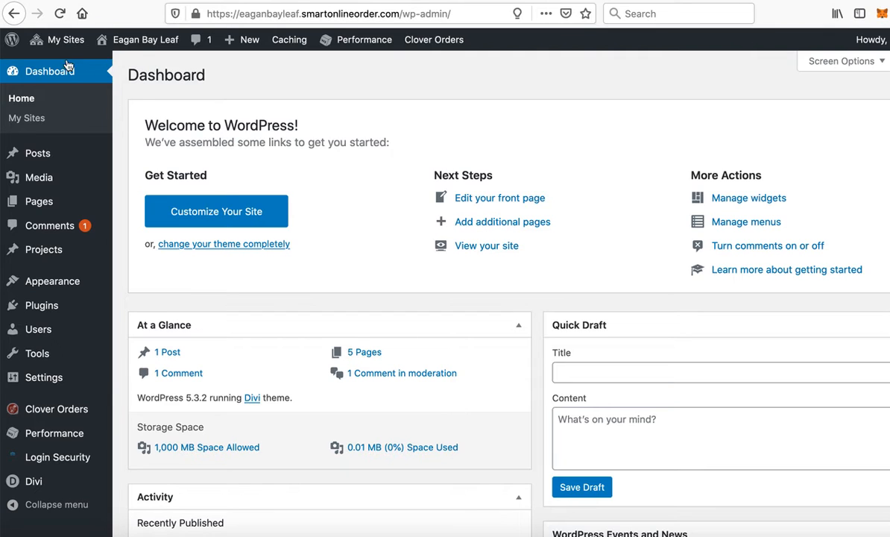
Step: Open the general settings of the Eagan Bay Leaf site
mouse_move(66, 42)
mouse_move(69, 74)
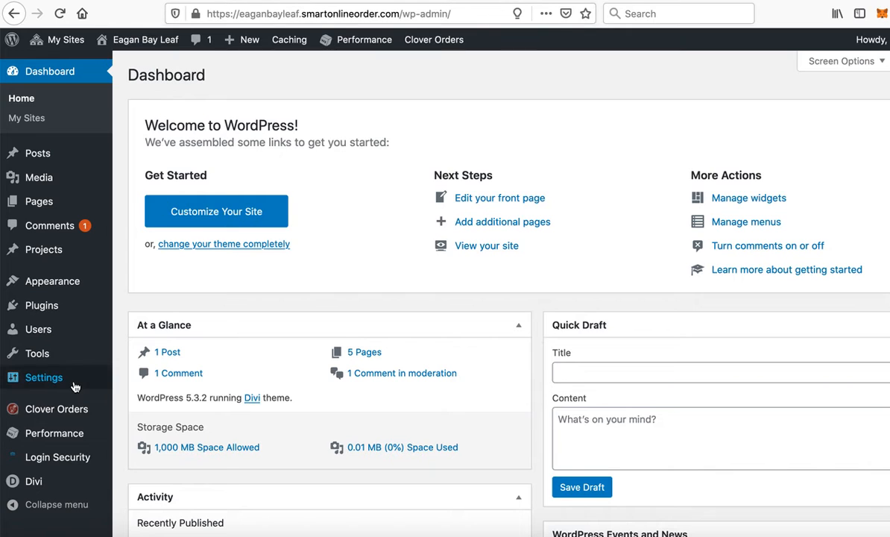
mouse_move(75, 414)
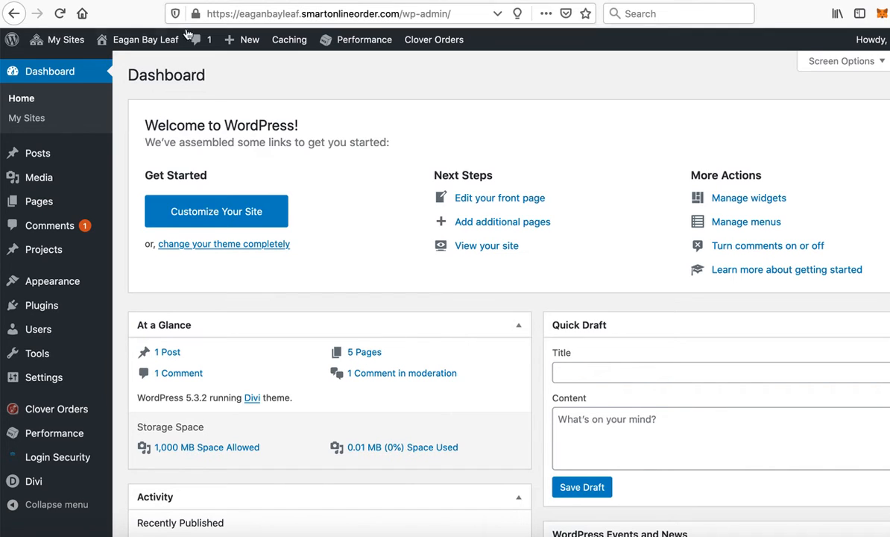
mouse_move(134, 43)
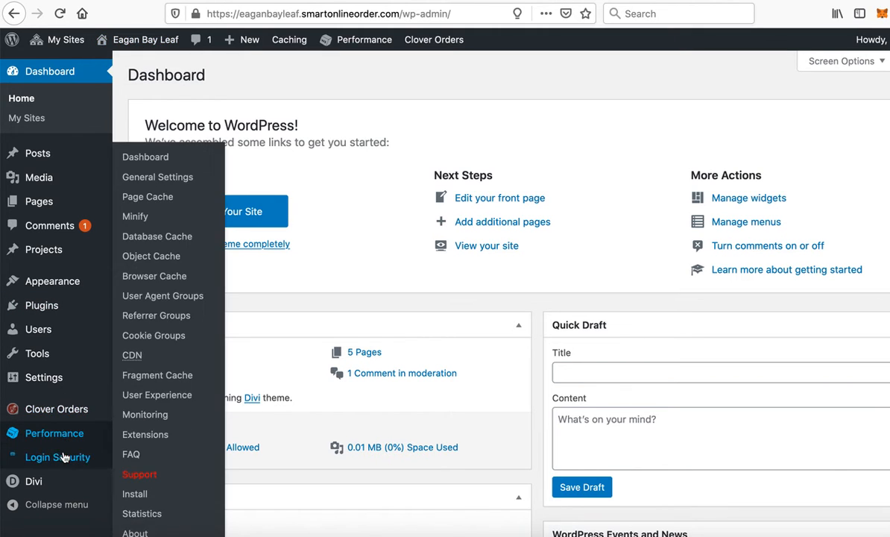
left_click(118, 376)
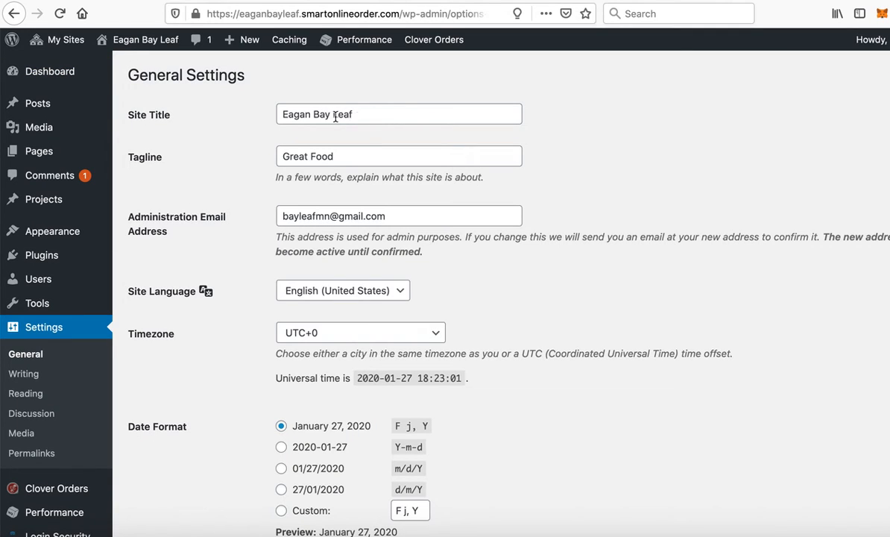
left_click_drag(333, 114, 374, 115)
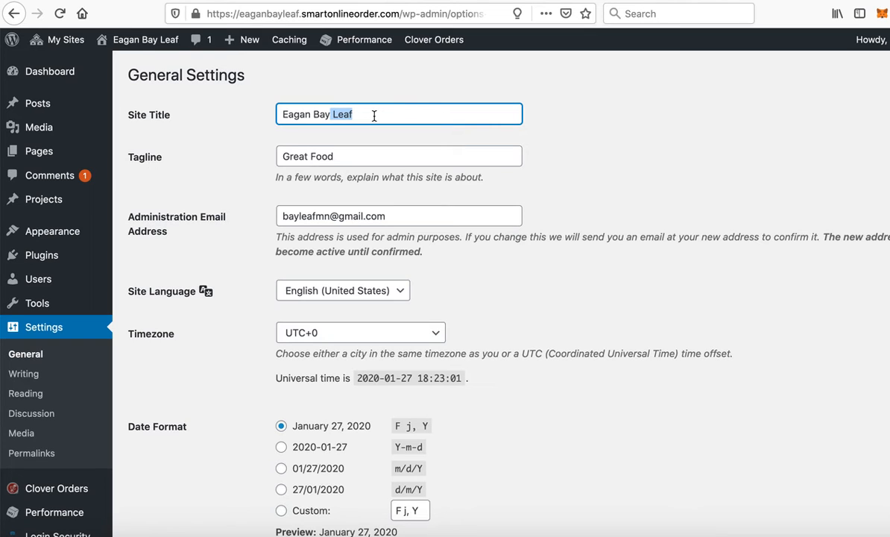
key("BackSpace")
type("Store")
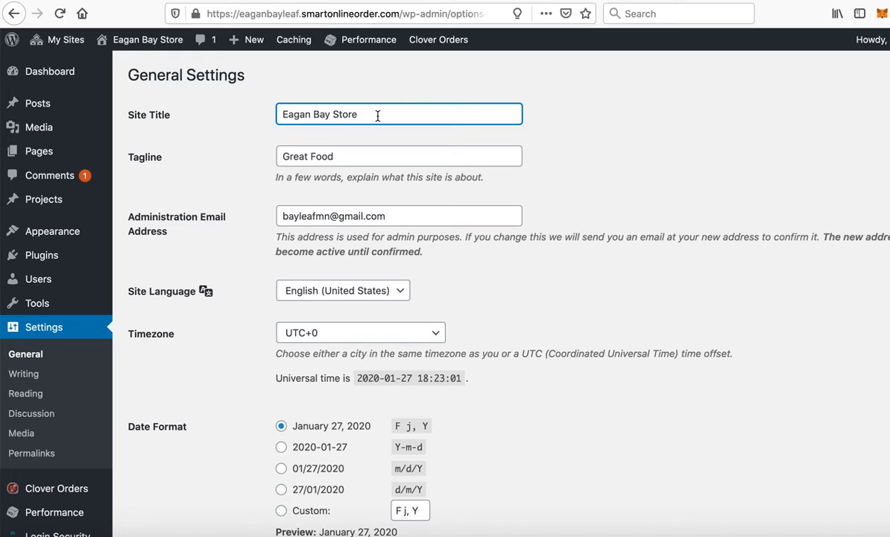
key("BackSpace")
key("BackSpace")
key("BackSpace")
key("BackSpace")
key("BackSpace")
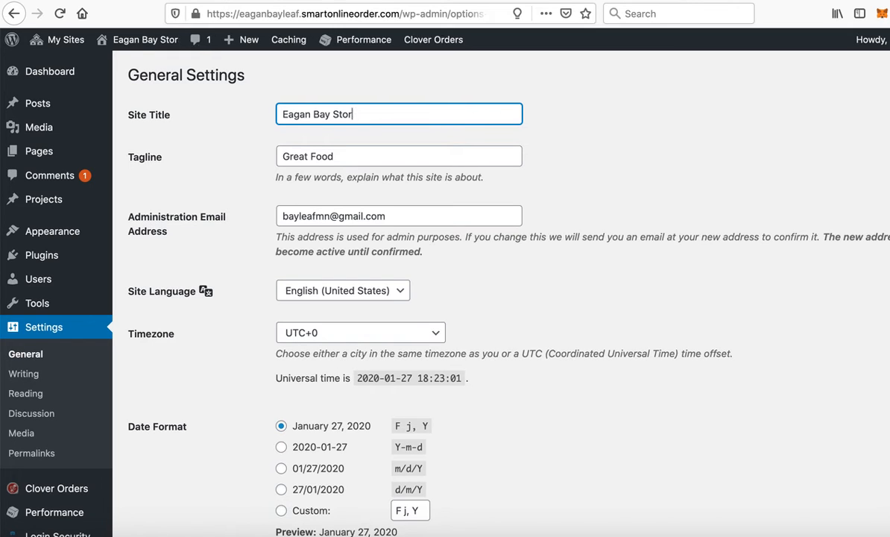
type("Leaf")
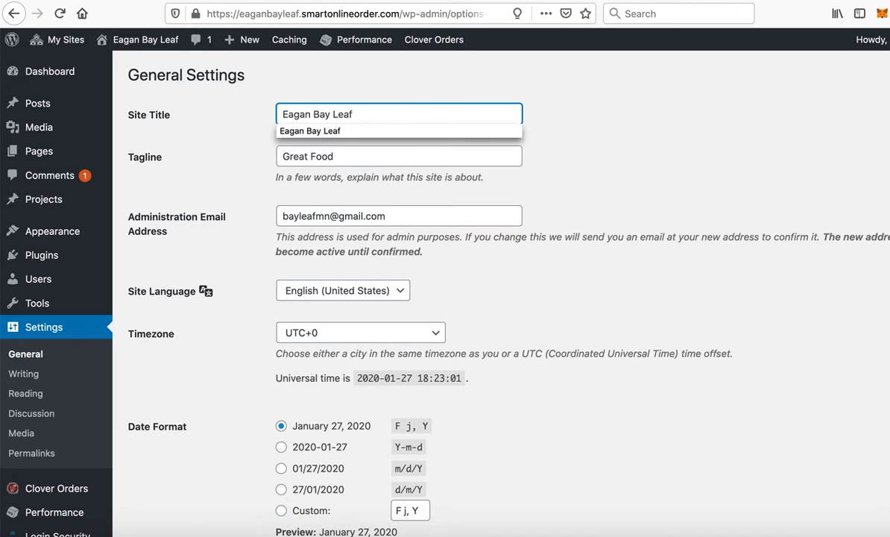
Step: Change the site title to "Eagan Bay Leaf Location" and save the general settings
mouse_move(73, 44)
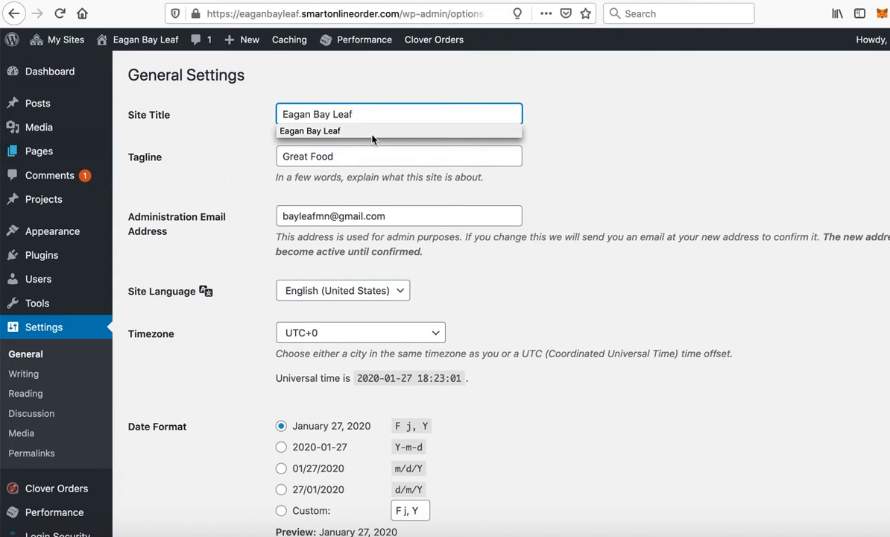
type("Location")
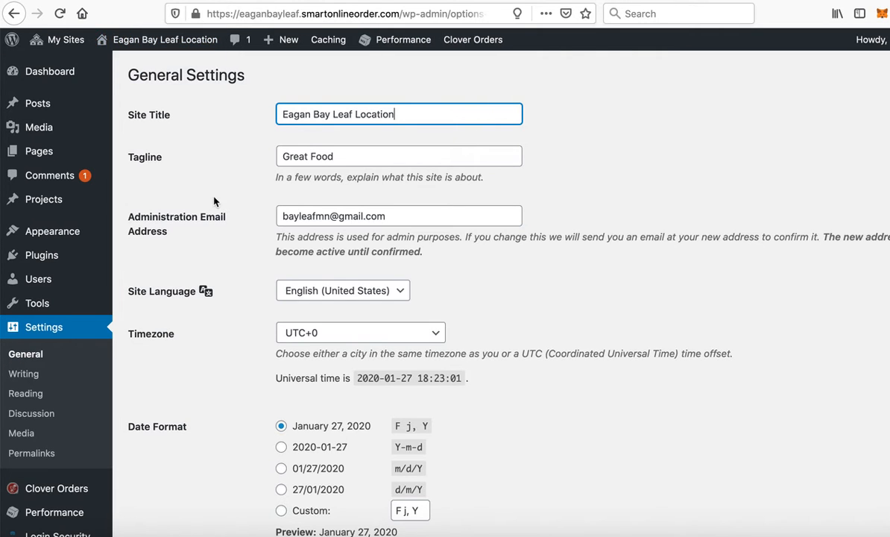
scroll(231, 339, "down", 5)
left_click(175, 503)
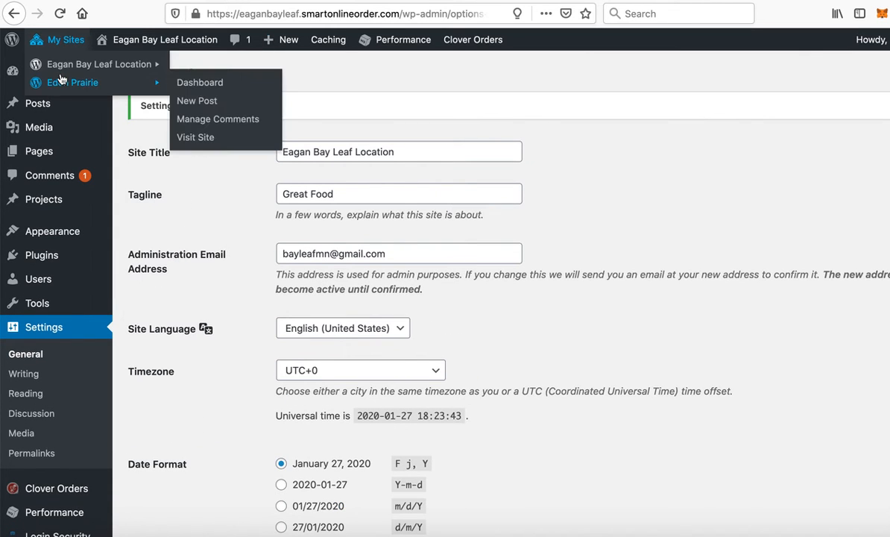
Step: Switch to the Eden Prairie site's dashboard and open its general settings
left_click(175, 82)
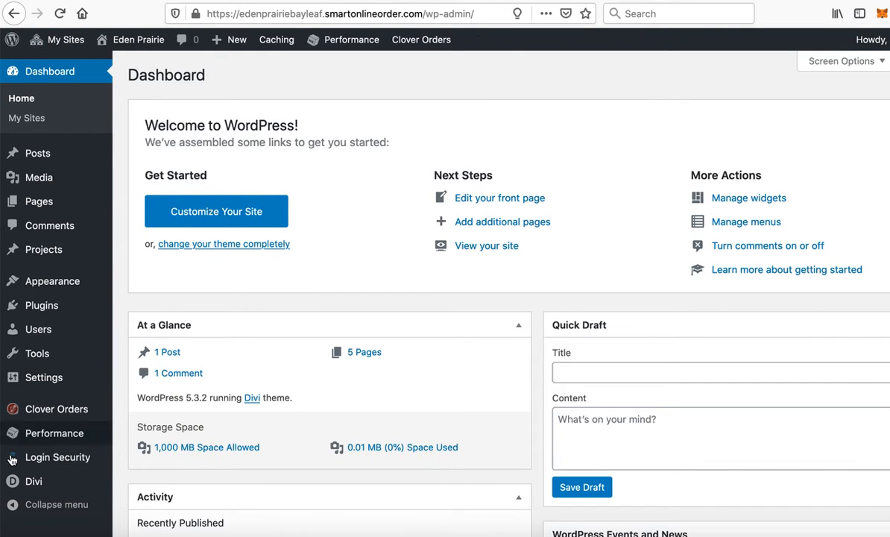
mouse_move(41, 373)
left_click(144, 381)
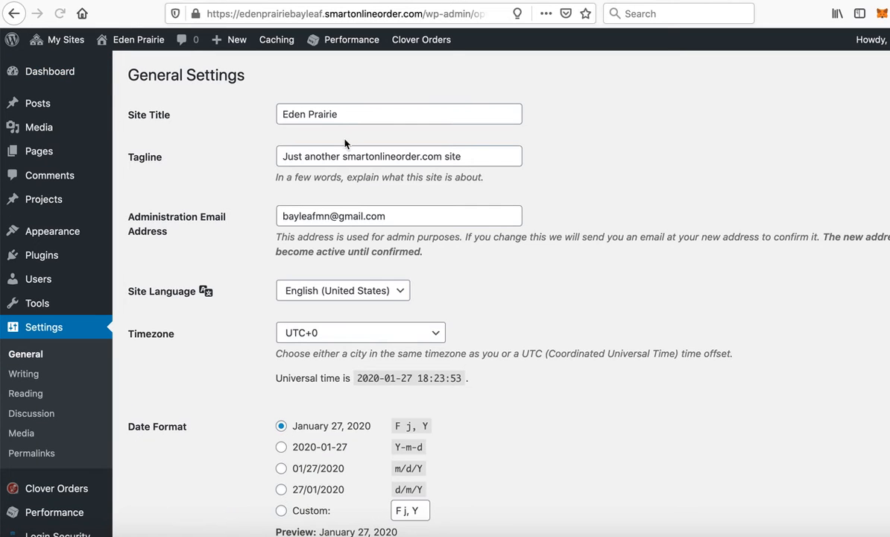
Step: Set the site title to "Eden Prairie Location" and the tagline to "We make Great Food", then save the changes
left_click(328, 115)
type("Loc")
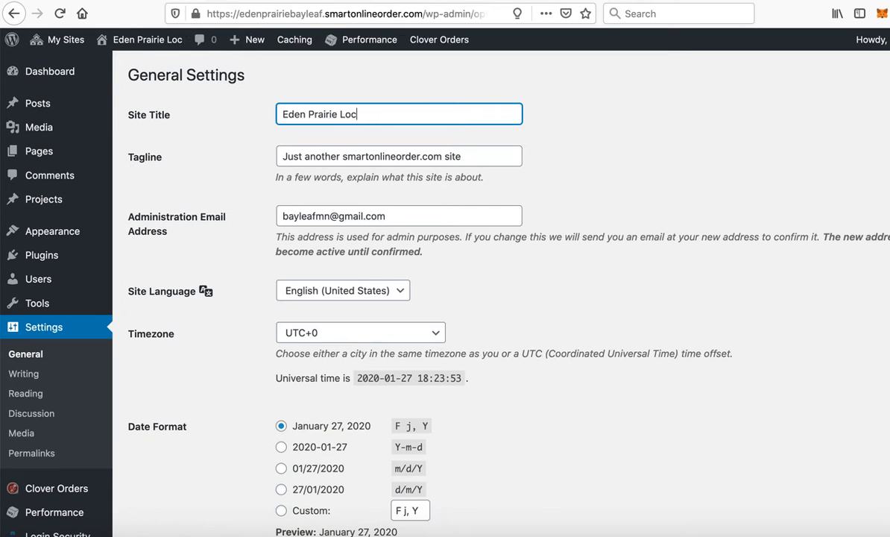
type("ation")
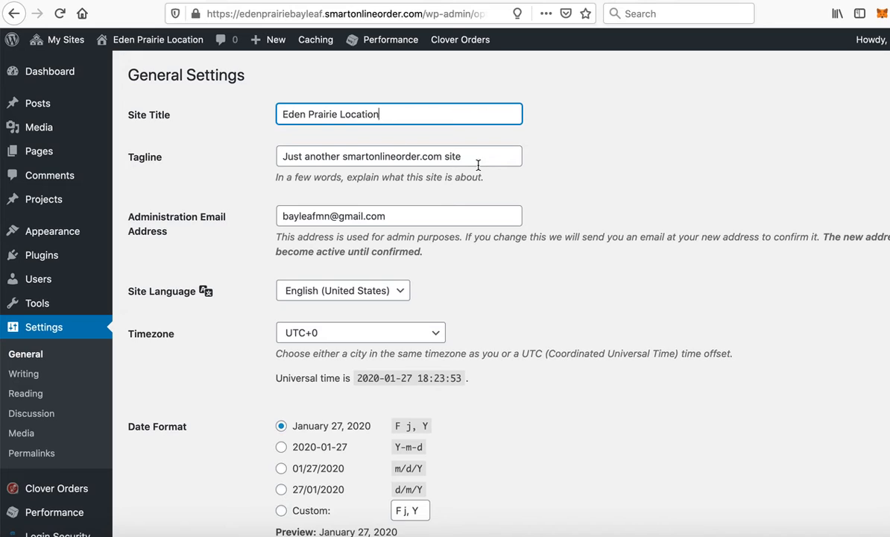
left_click_drag(449, 156, 239, 156)
type("We ma")
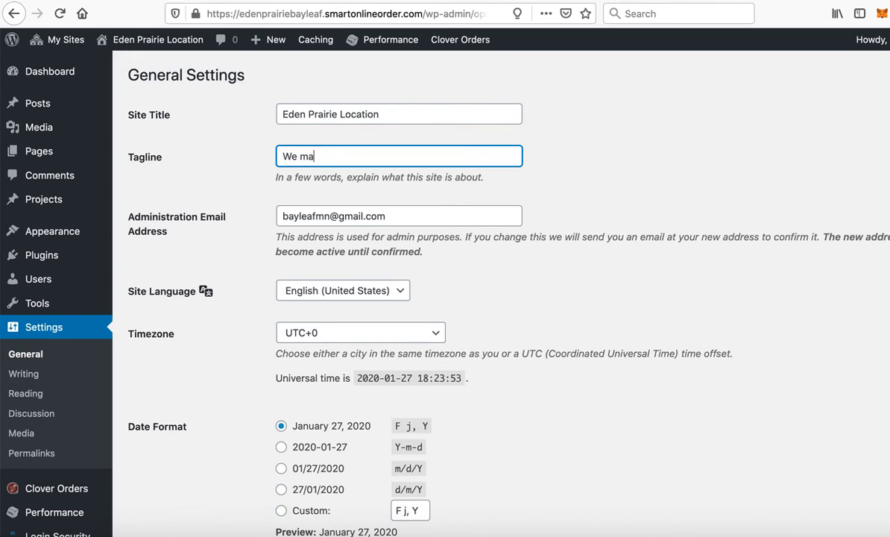
type("ke Great Food")
scroll(207, 288, "down", 5)
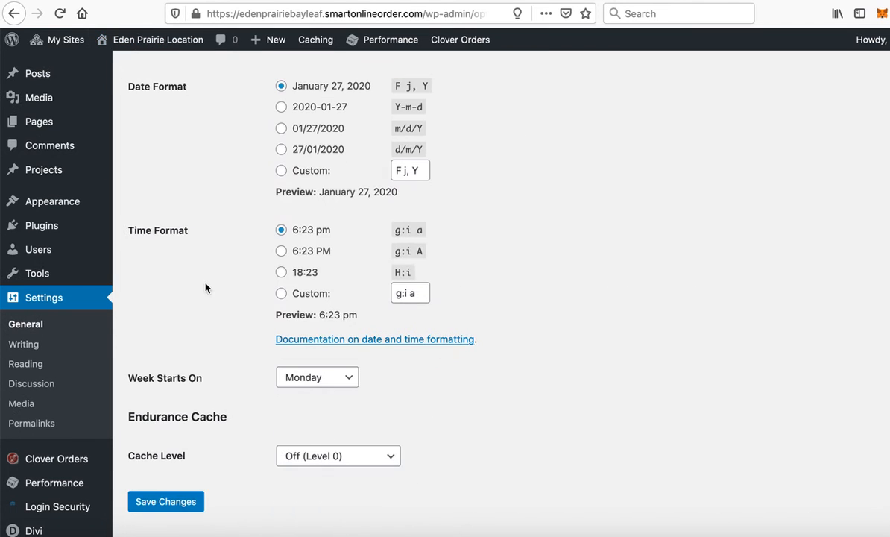
left_click(155, 502)
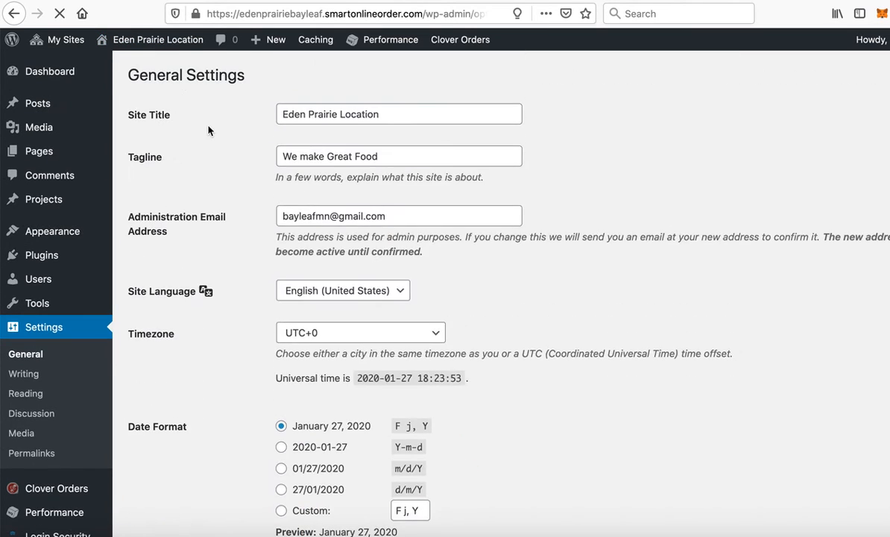
Step: Open the Eagan Bay Leaf Location dashboard and examine the site's web address
mouse_move(66, 40)
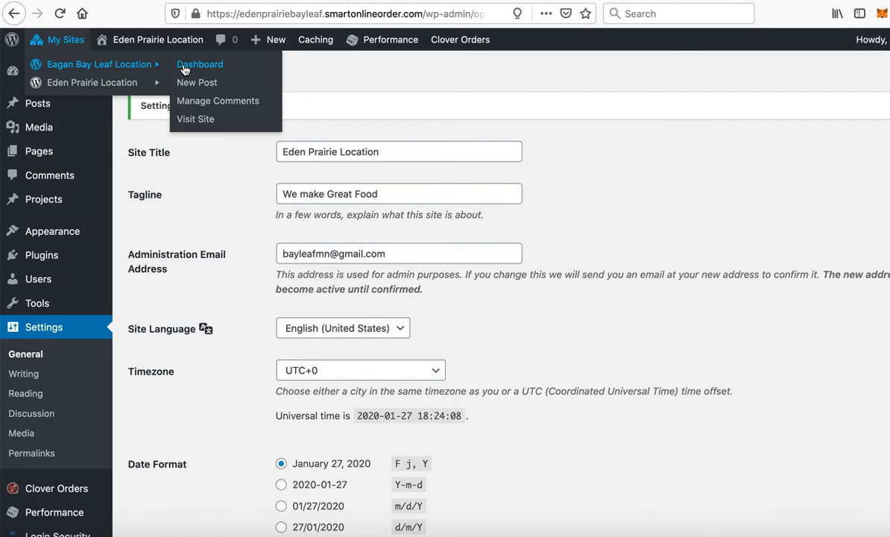
left_click(184, 67)
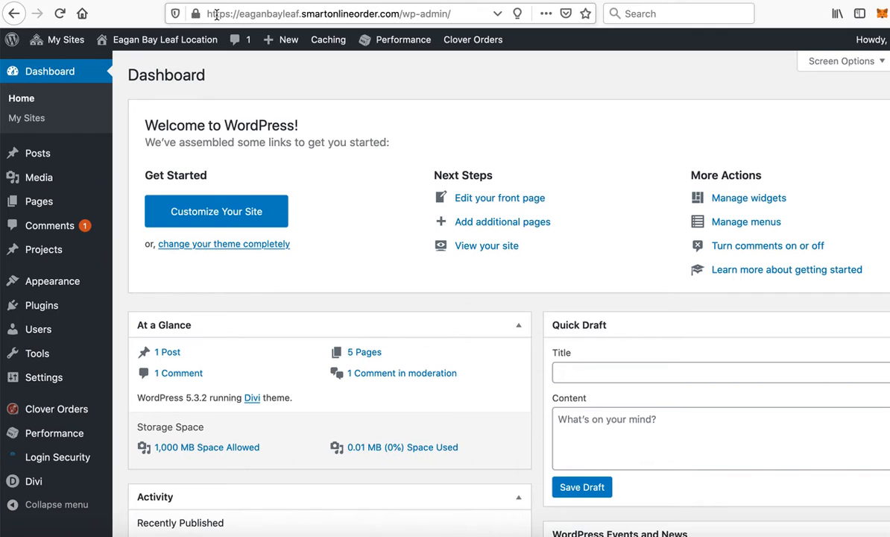
left_click(405, 14)
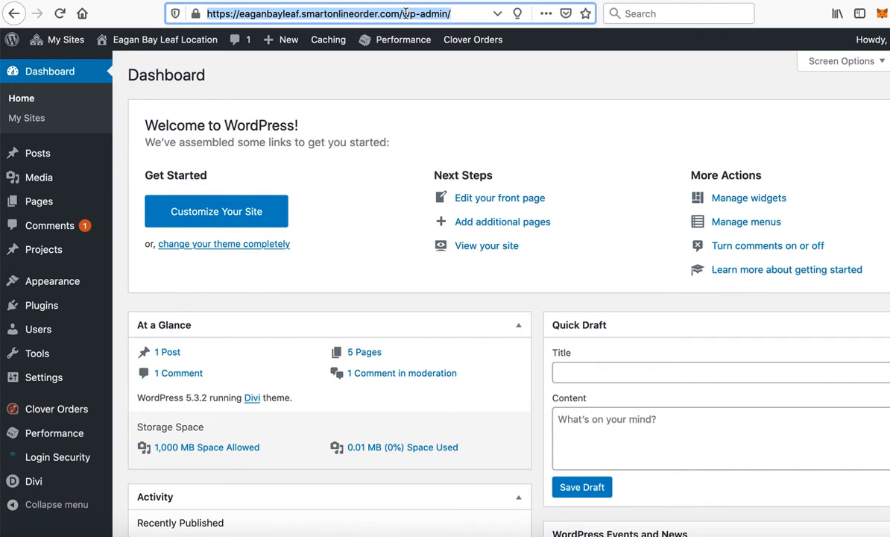
left_click(405, 14)
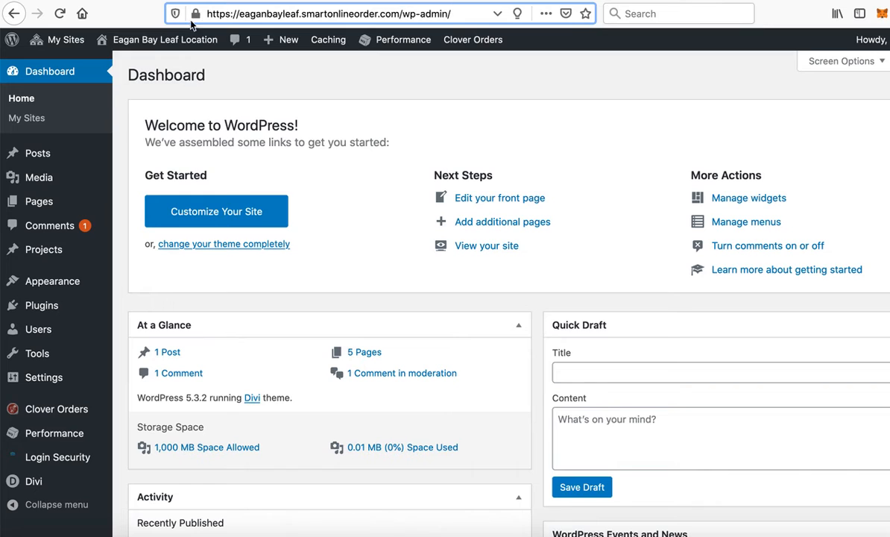
Step: Switch to the Eden Prairie Location dashboard and look over its web address and overview
mouse_move(67, 40)
mouse_move(73, 69)
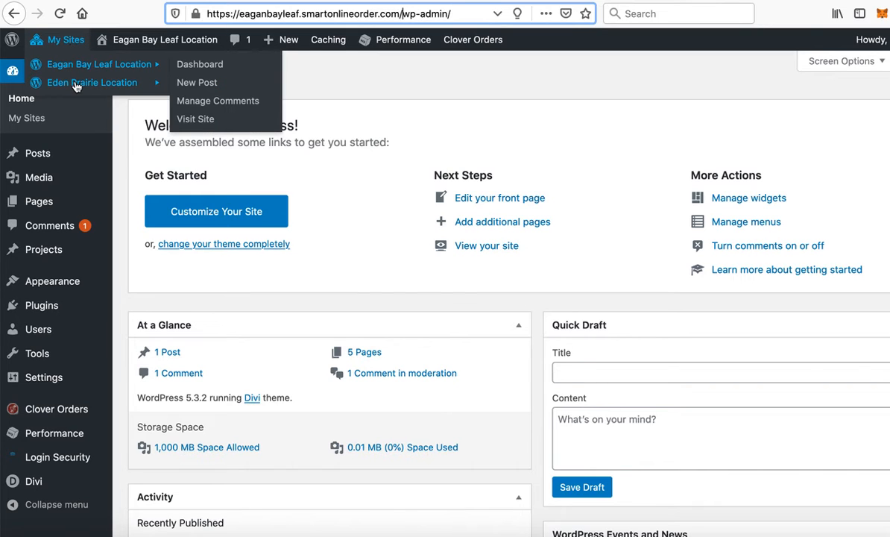
mouse_move(153, 83)
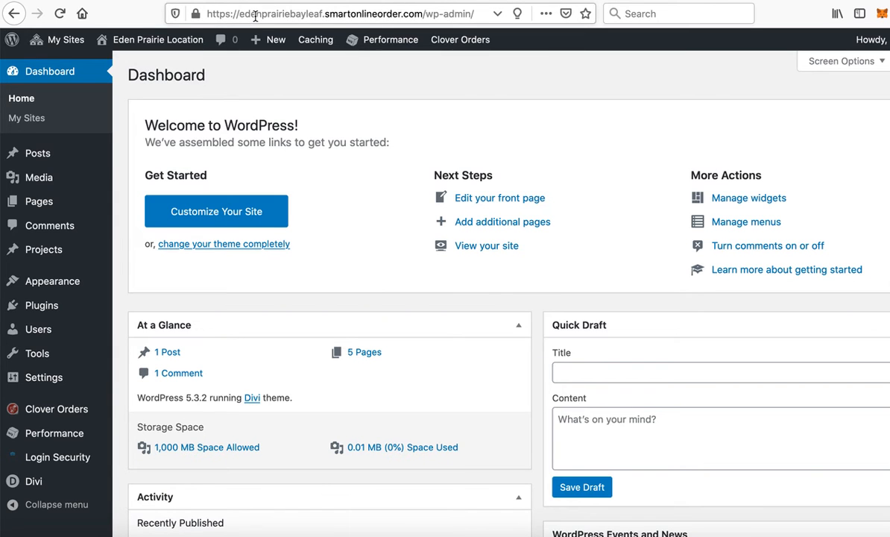
scroll(123, 376, "down", 3)
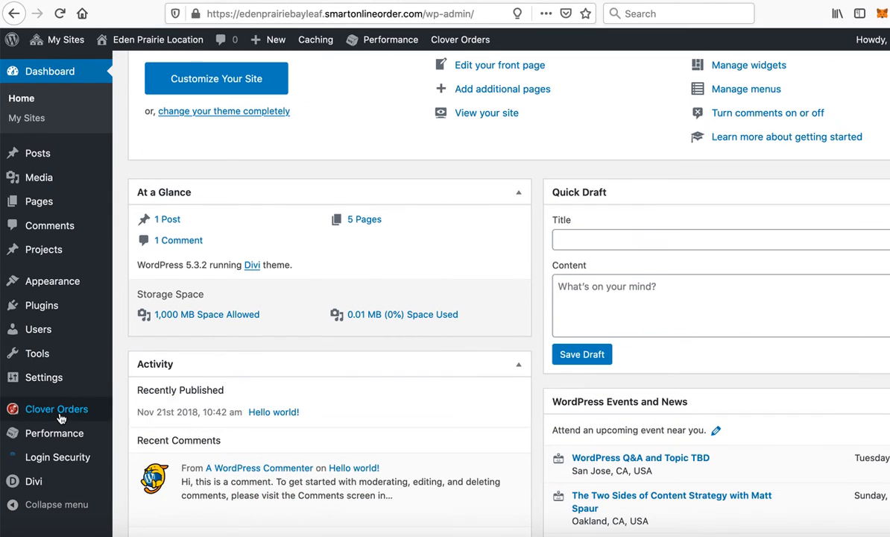
Step: Open the Import / Sync inventory page in the Clover Orders settings of the Eden Prairie site
mouse_move(61, 419)
left_click(131, 409)
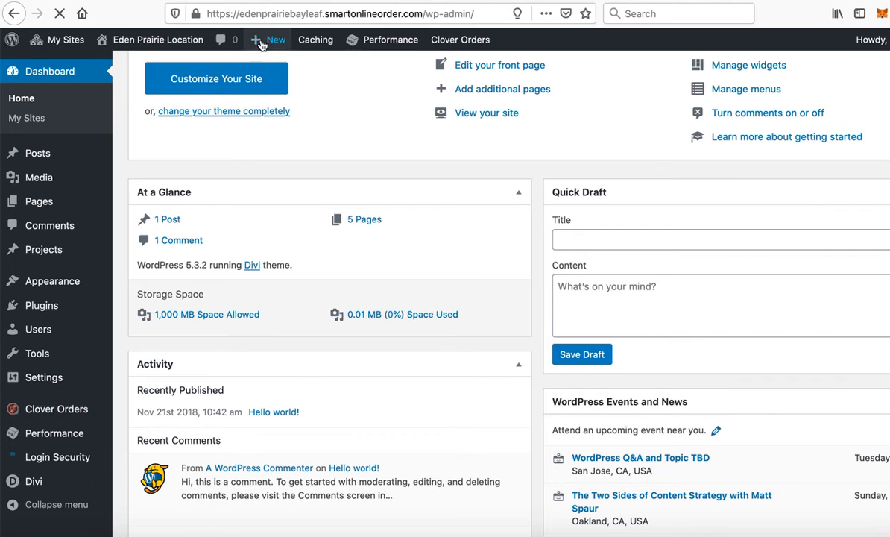
mouse_move(67, 409)
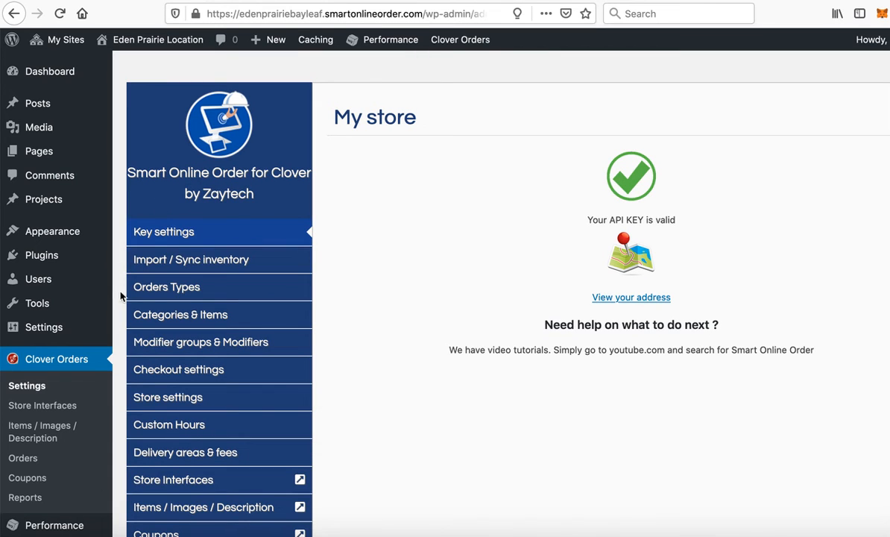
left_click(197, 271)
scroll(521, 350, "down", 2)
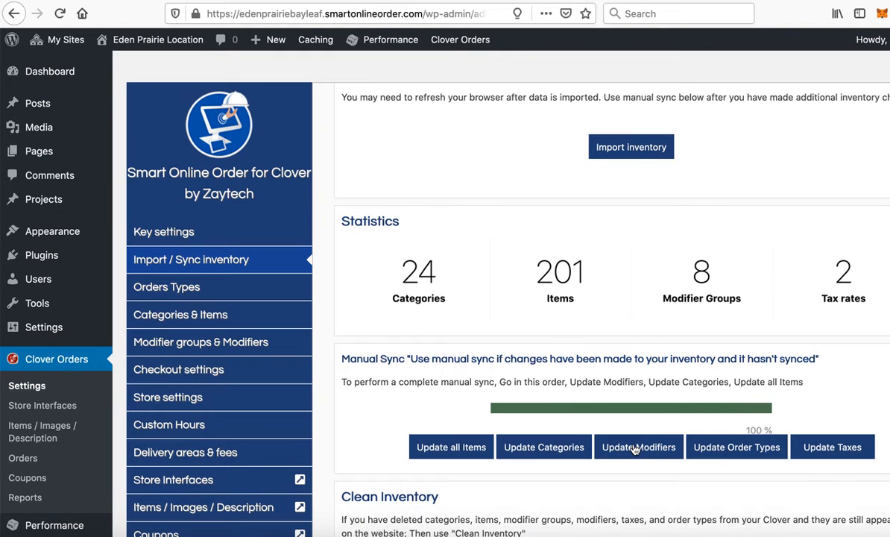
Step: Perform a complete manual inventory sync by updating the modifiers, the categories and all items in that order
left_click(634, 448)
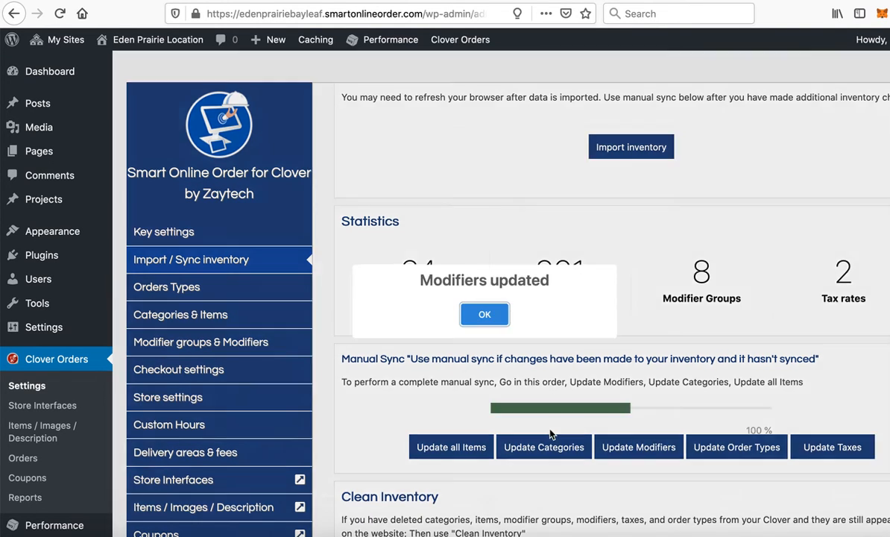
left_click(489, 317)
left_click(514, 446)
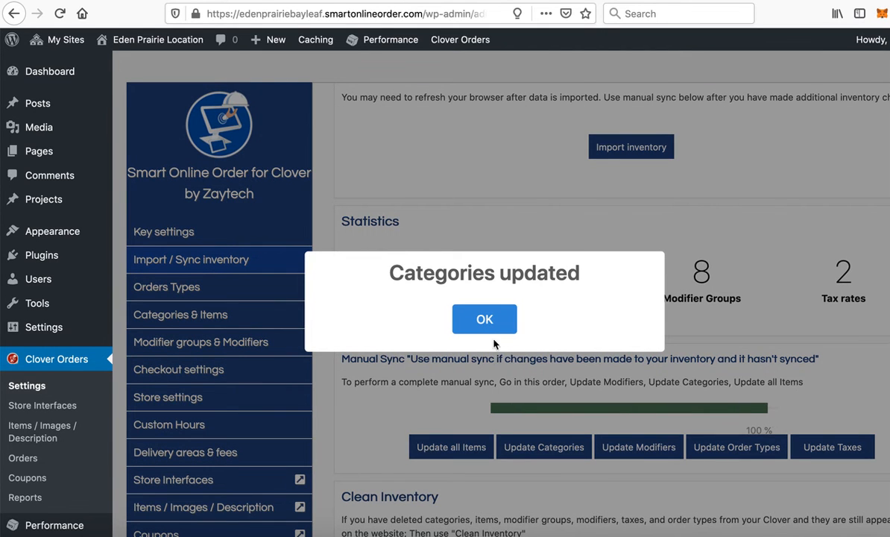
left_click(483, 318)
left_click(449, 445)
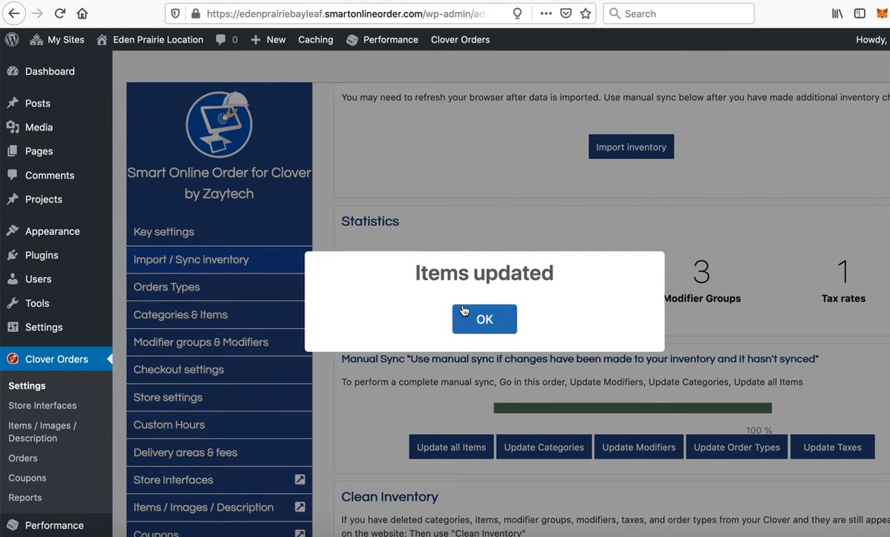
left_click(466, 313)
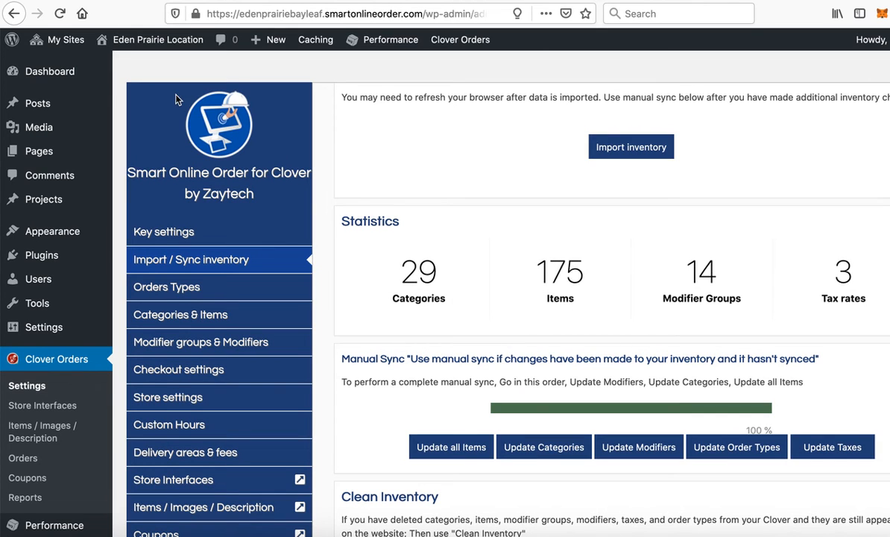
Step: Switch back to the dashboard of the Eagan Bay Leaf Location site
mouse_move(78, 46)
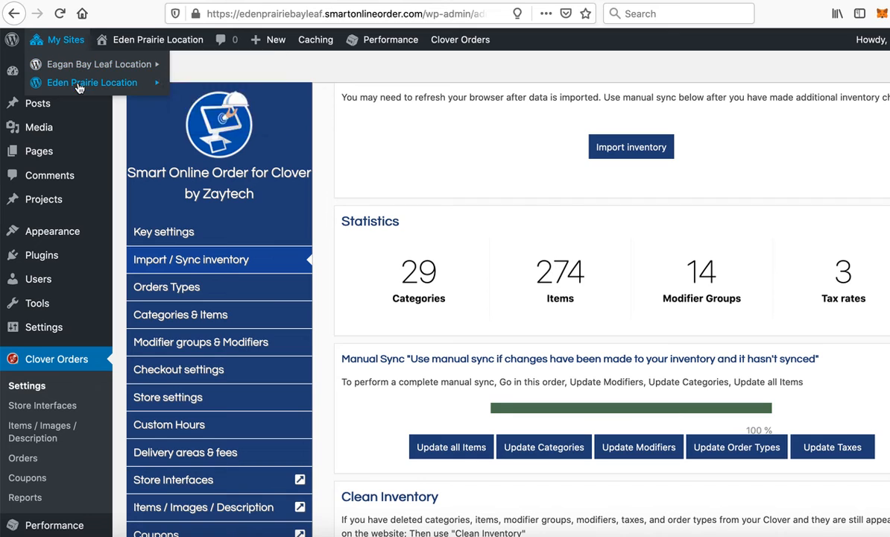
mouse_move(79, 84)
mouse_move(74, 64)
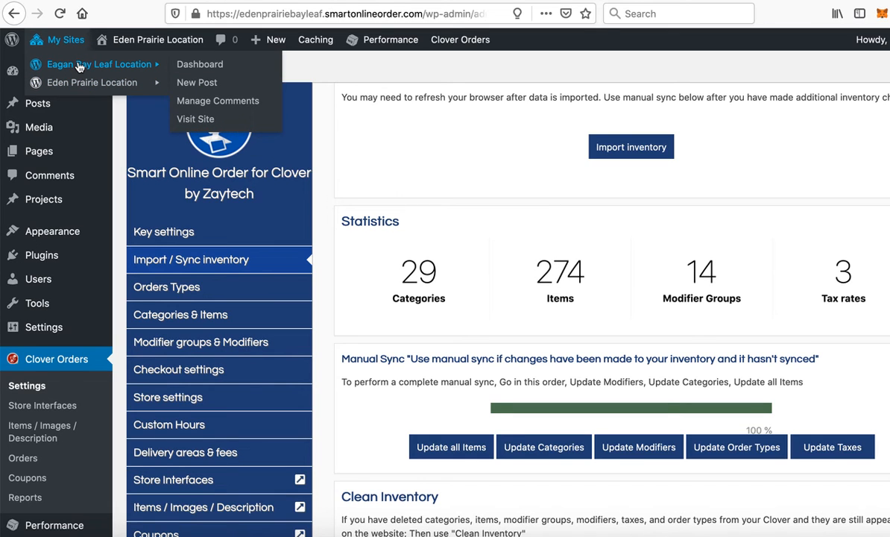
left_click(179, 67)
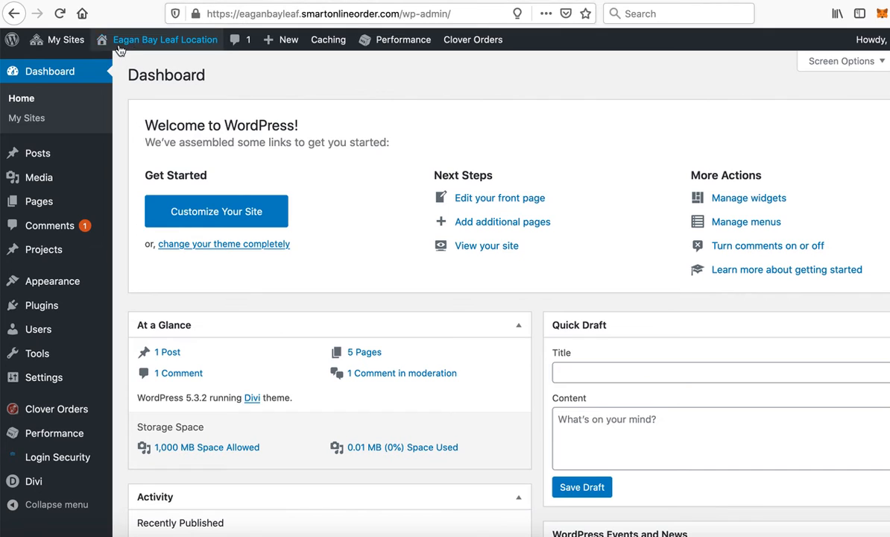
Step: Open the Import / Sync inventory page in the Clover Orders settings of the Eagan Bay Leaf Location site
mouse_move(137, 49)
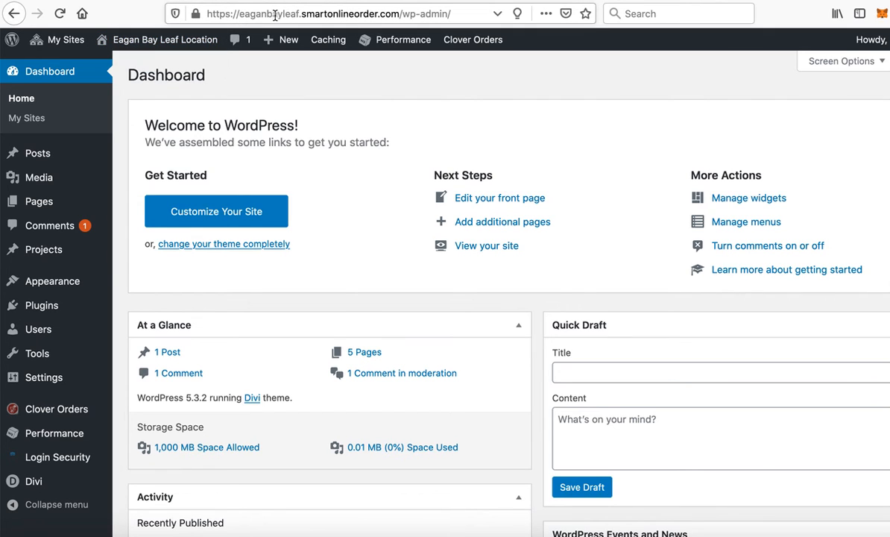
mouse_move(66, 420)
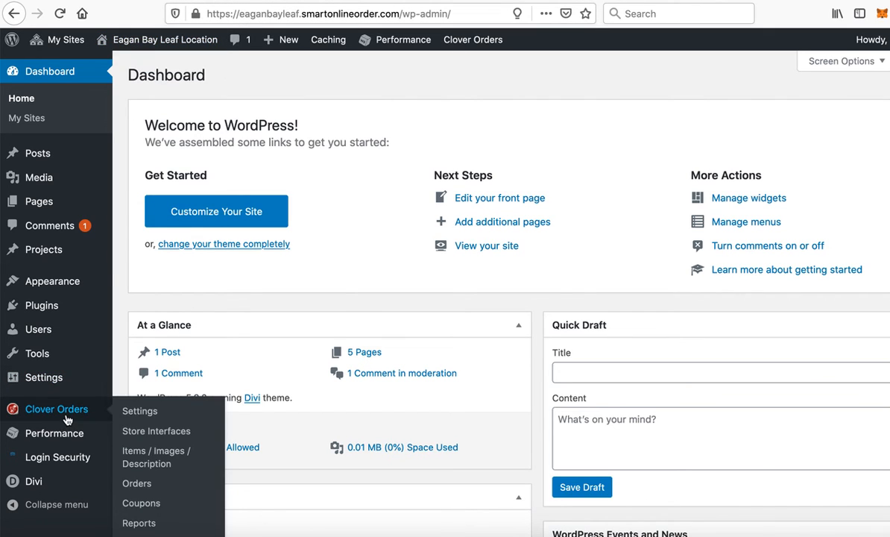
left_click(139, 412)
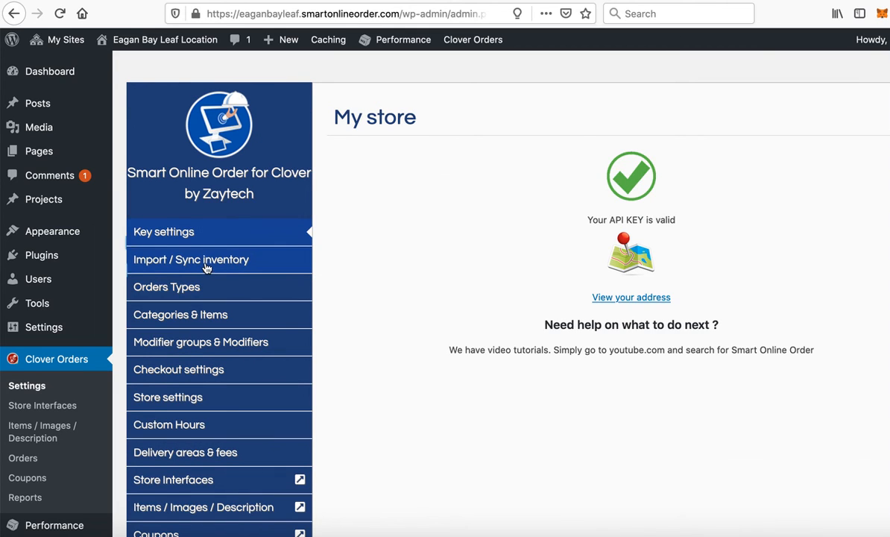
left_click(193, 258)
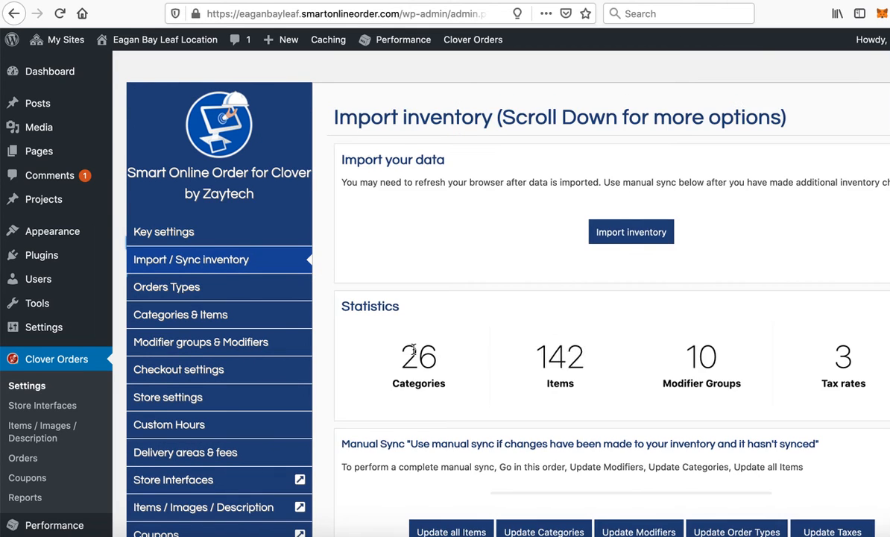
Step: Manually sync the Eagan site's order types and modifiers from Clover, acknowledging each update
scroll(537, 380, "down", 2)
left_click(721, 445)
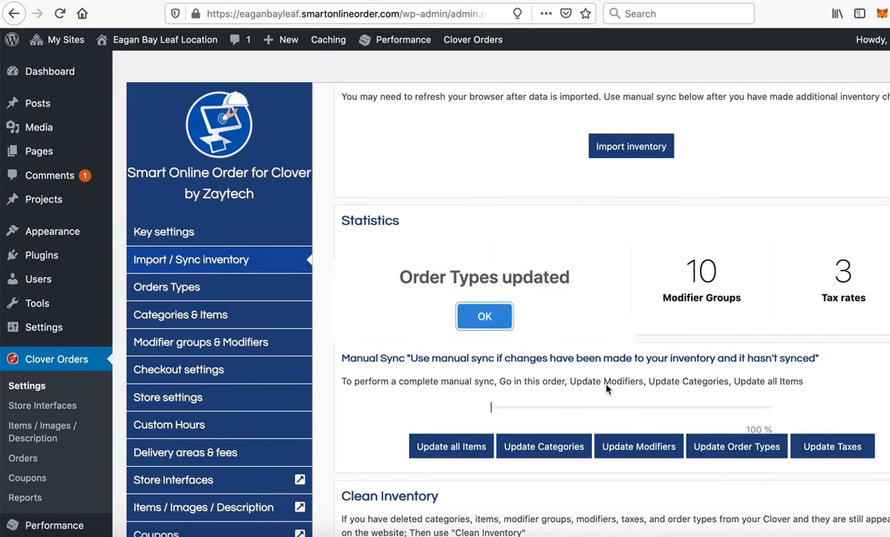
left_click(488, 317)
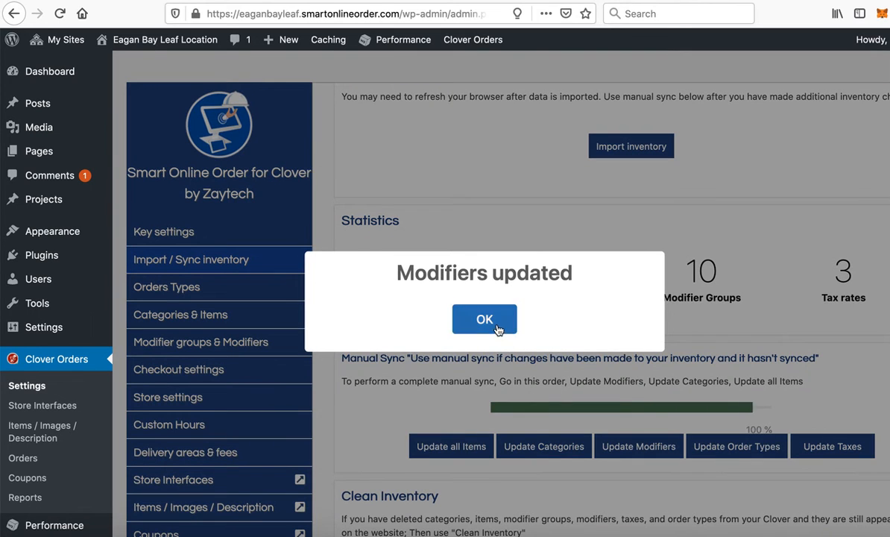
left_click(498, 329)
Step: Continue the manual sync by updating the Eagan site's categories and all items
left_click(535, 454)
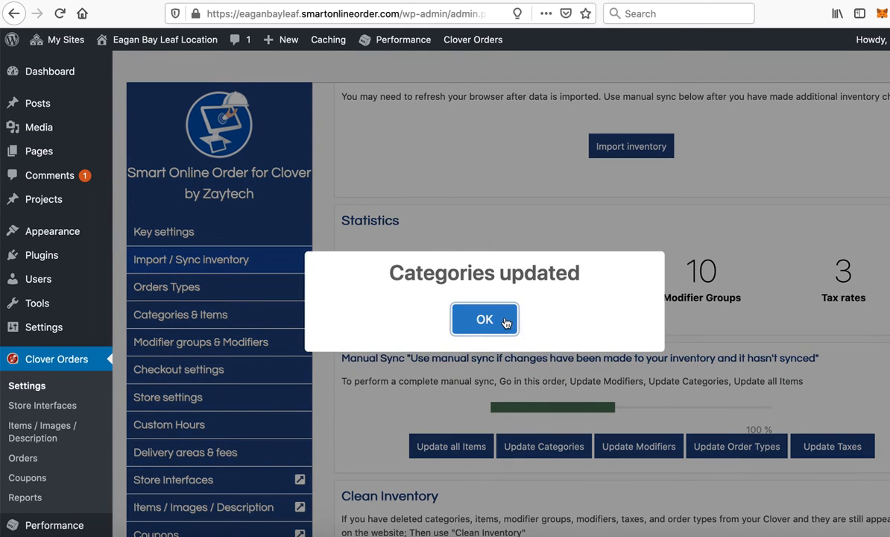
left_click(505, 322)
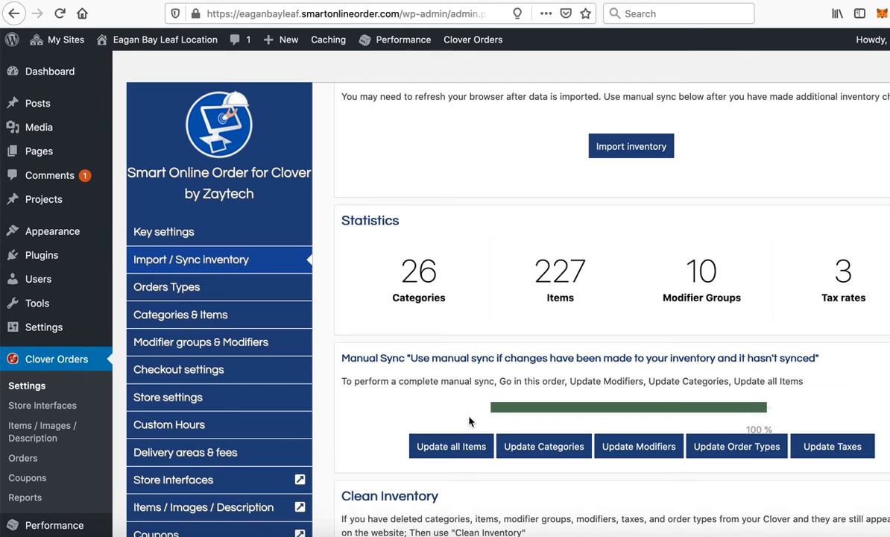
left_click(449, 446)
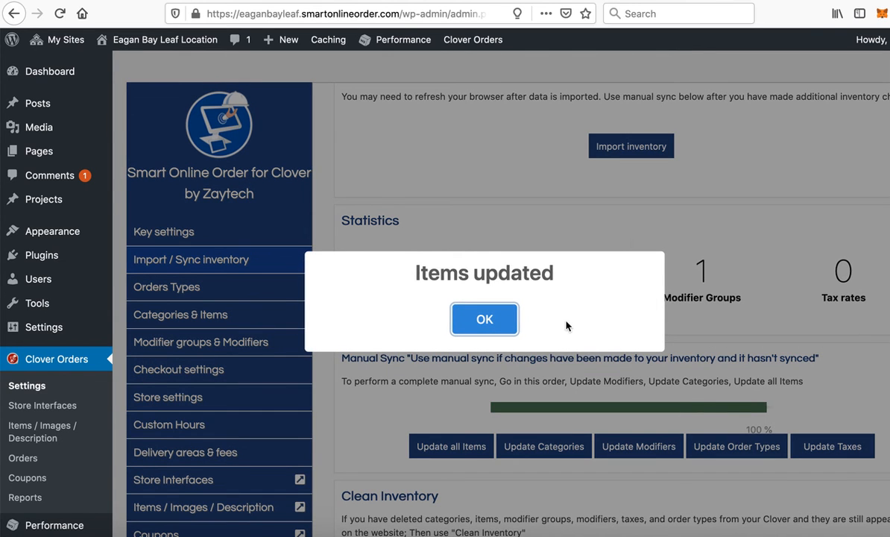
left_click(499, 317)
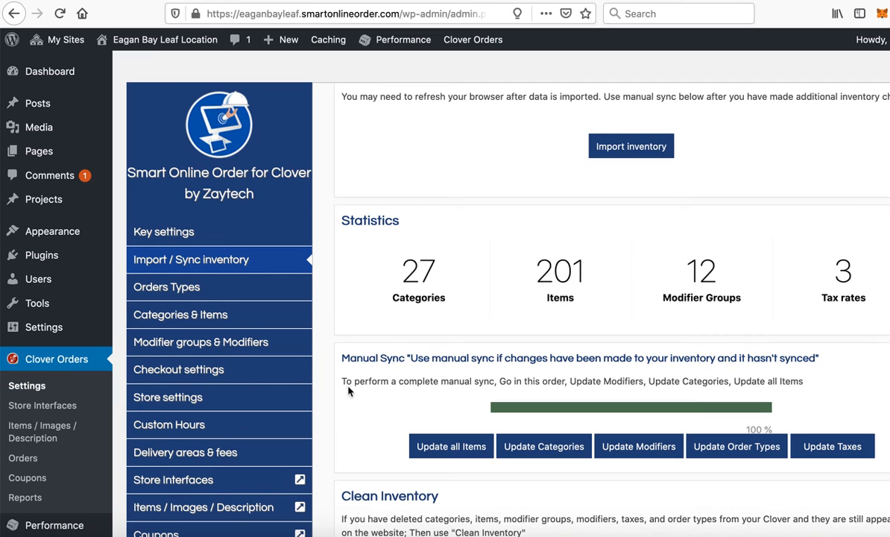
Step: Open the plugin's Feedback / Help page and follow its link to the support site docs.smartonlineorder.com
scroll(313, 357, "down", 3)
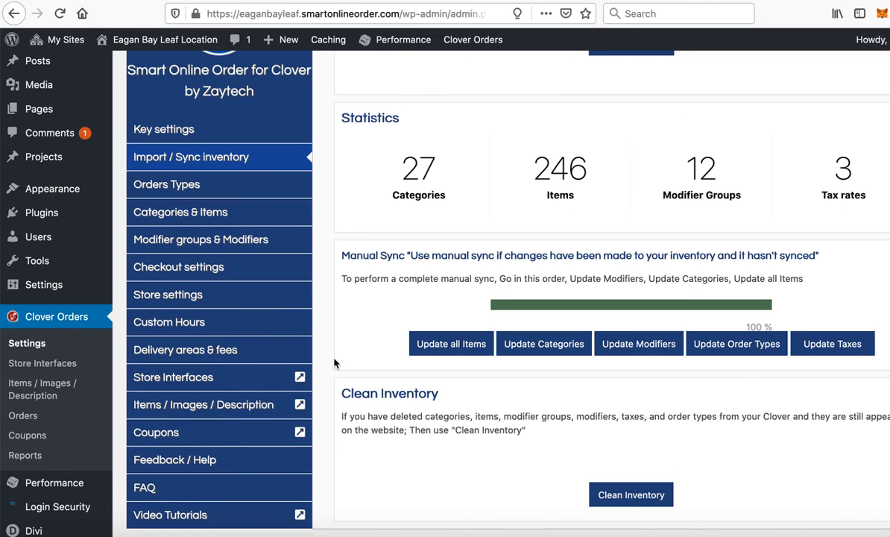
scroll(355, 415, "up", 1)
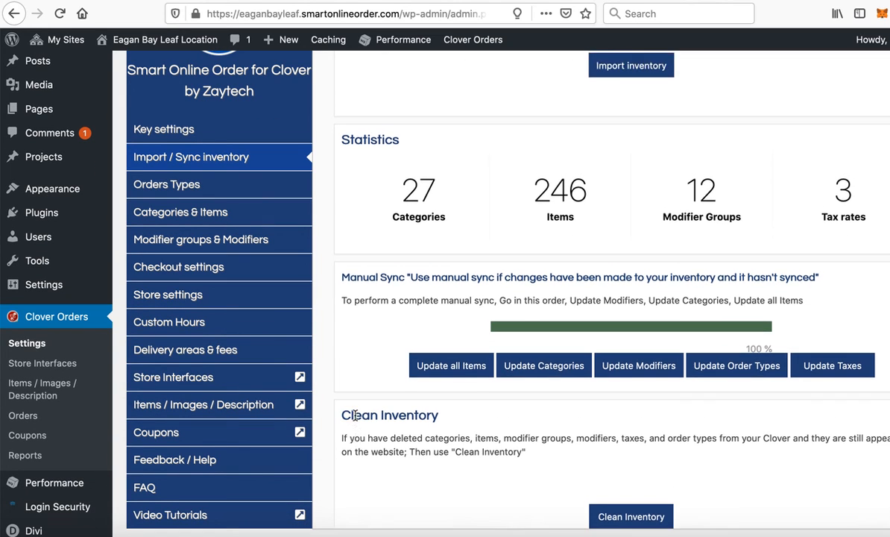
scroll(354, 415, "down", 1)
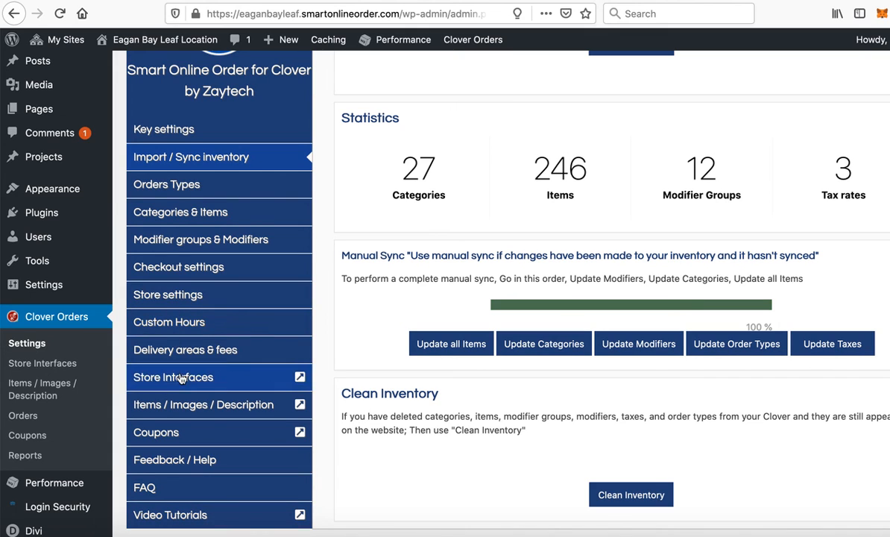
left_click(171, 457)
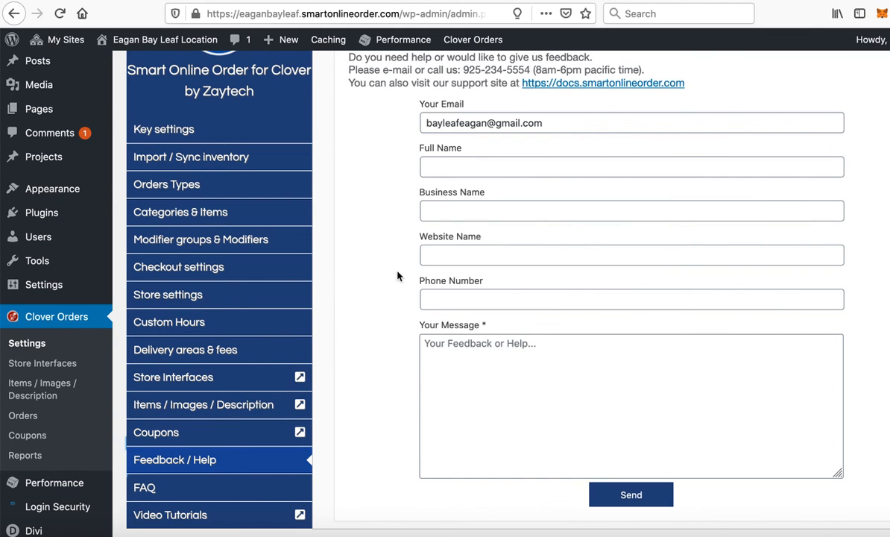
left_click(564, 85)
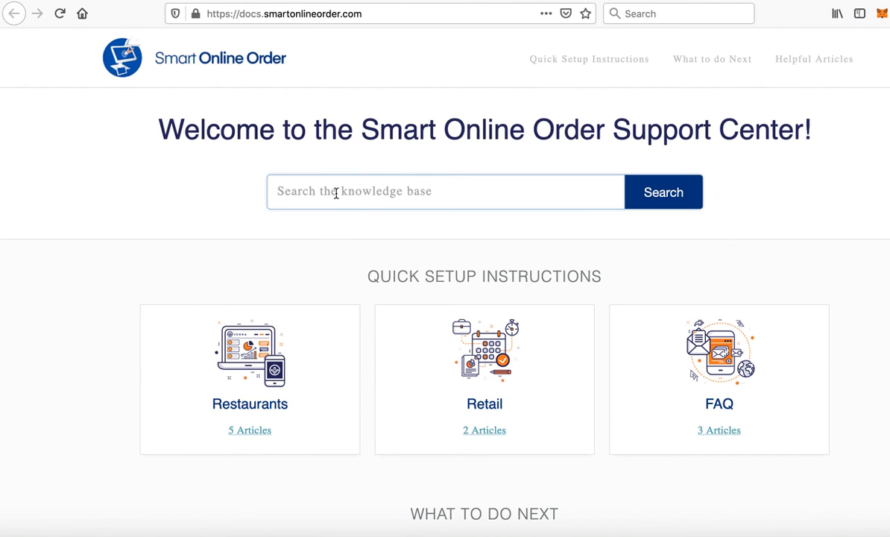
Step: Search the support center's knowledge base for "hide" and open the "Hide An Item" article
left_click(336, 193)
type("hide")
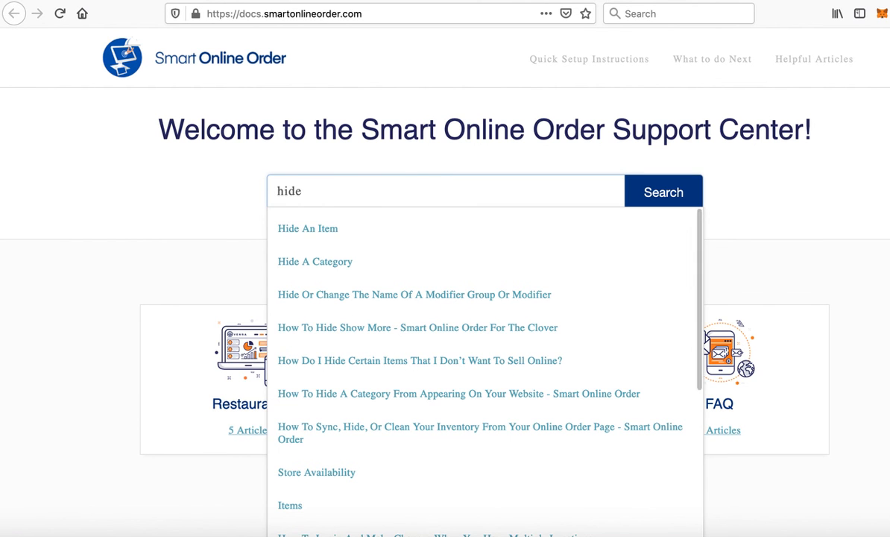
left_click(310, 233)
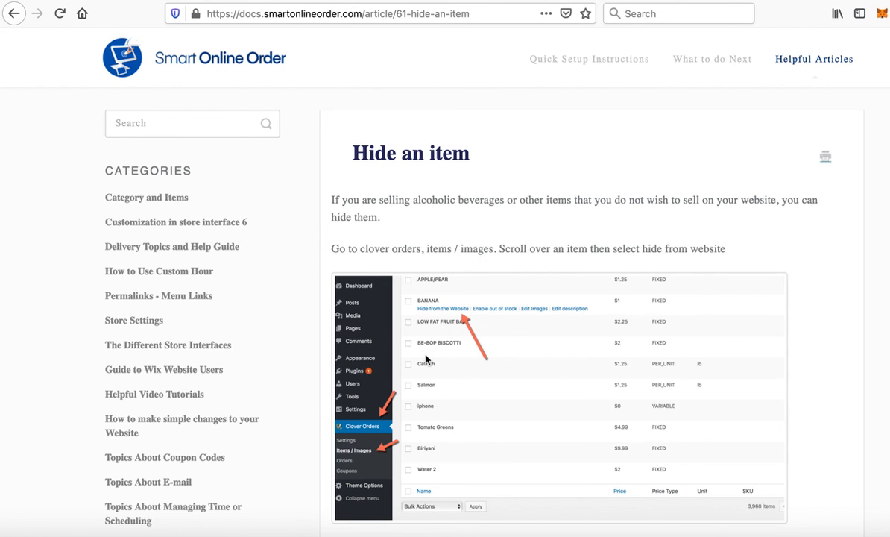
Step: Search the support articles for "hide" again, open "Hide A Category" and look through its instructions
left_click(206, 121)
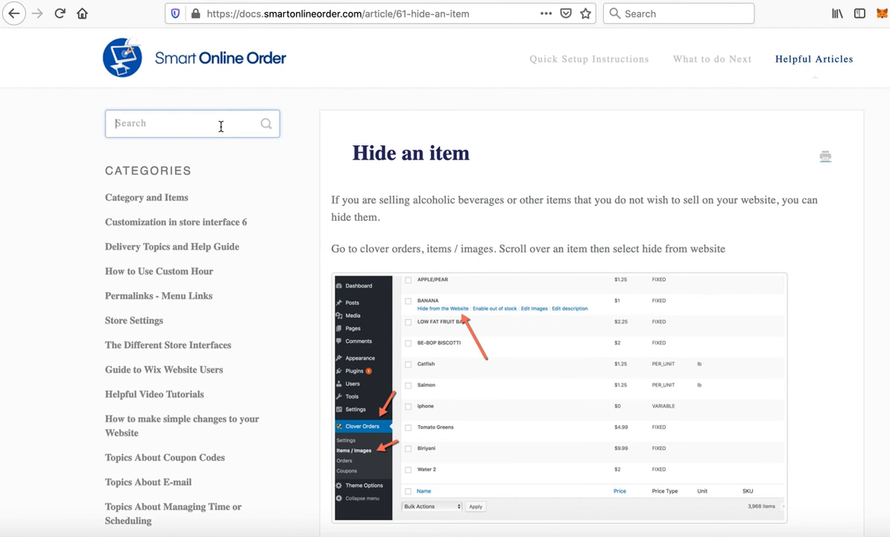
type("hide")
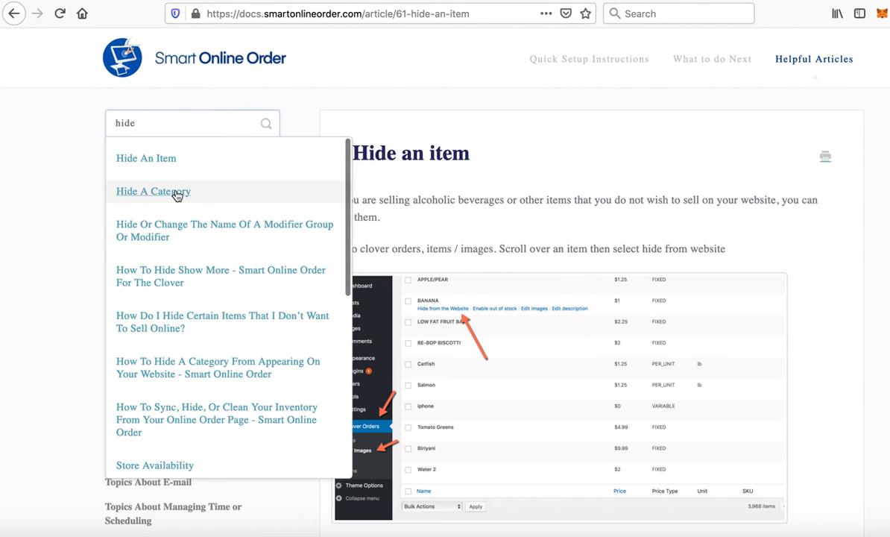
left_click(185, 193)
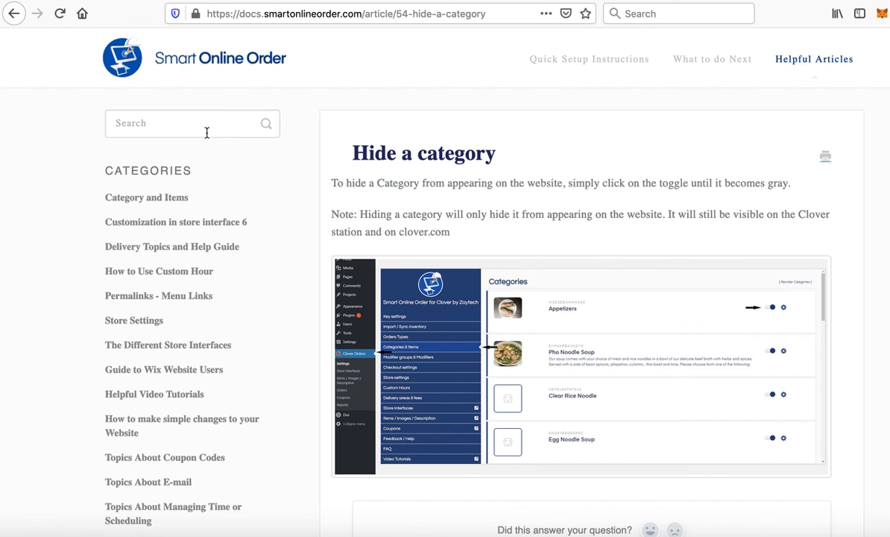
scroll(345, 283, "down", 3)
scroll(359, 336, "up", 3)
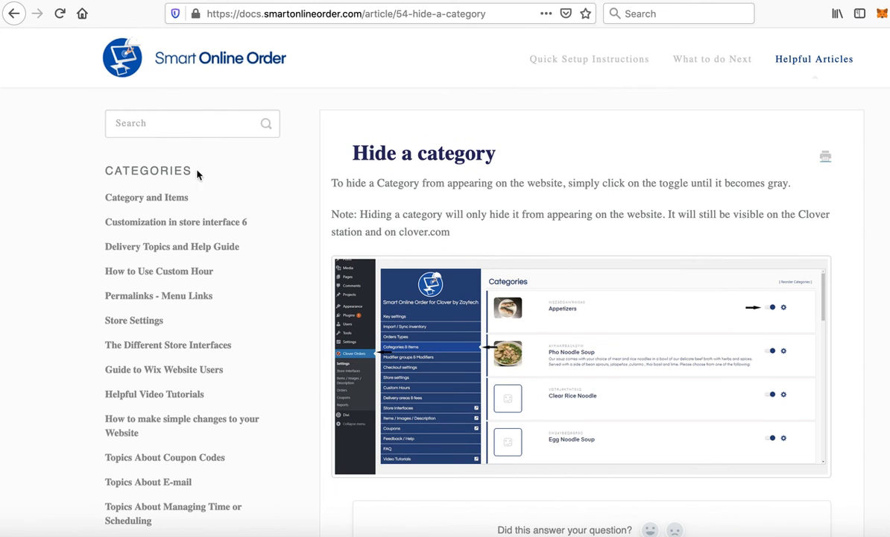